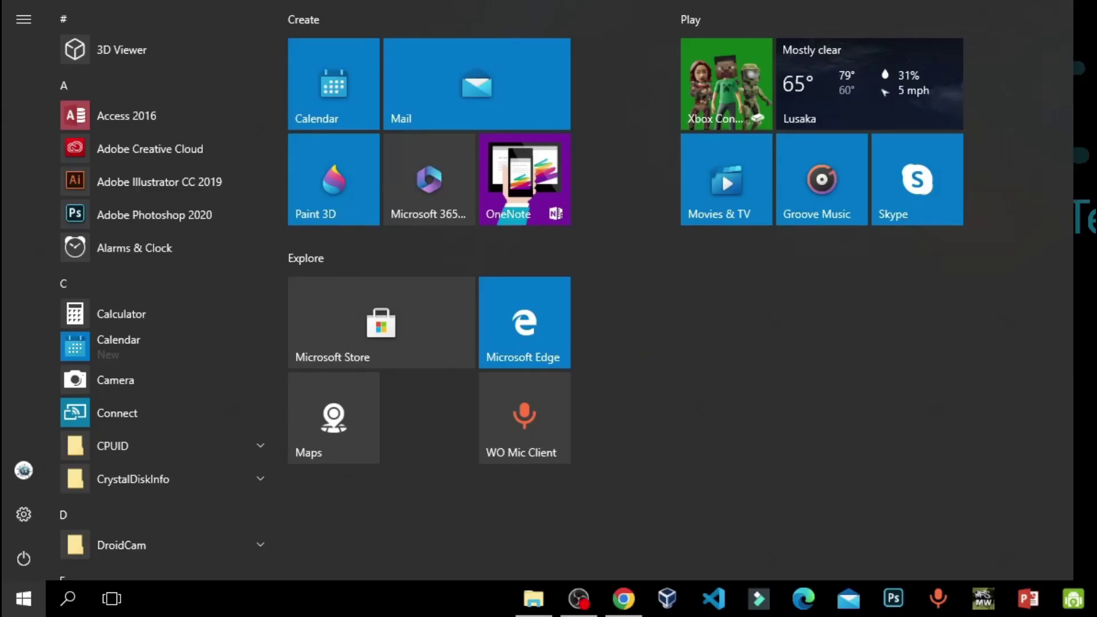
Search the Start menu for 'snip' so Snipping Tool shows as the best match
{"action": "type", "text": "snip"}
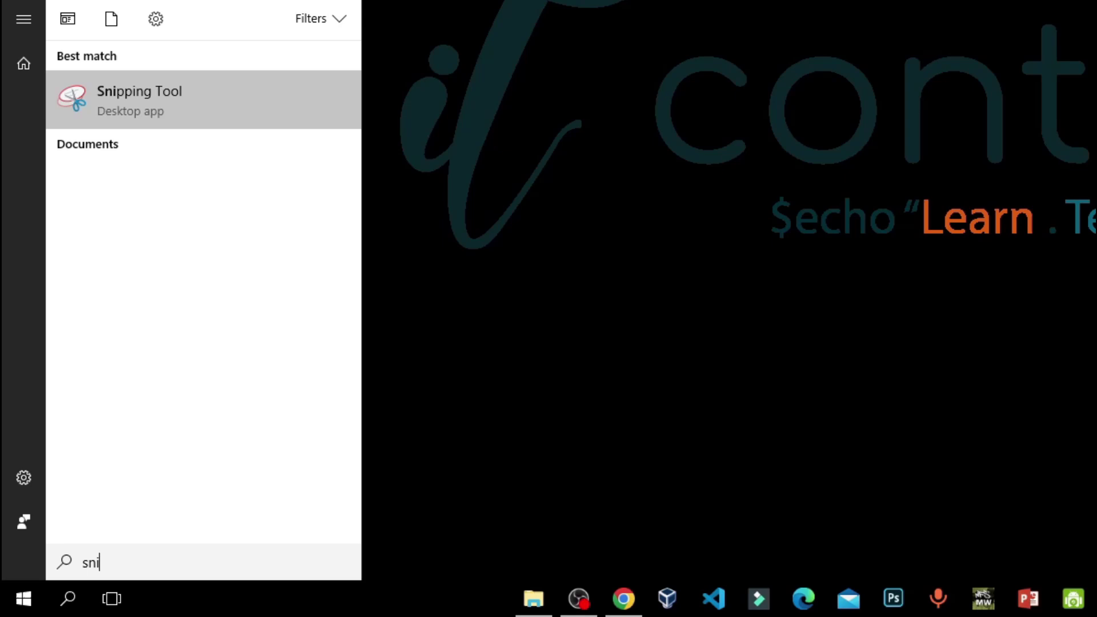
Launch Snipping Tool, move its window aside, and bring up the snip mode list
{"action": "left_click", "coordinate": [145, 90]}
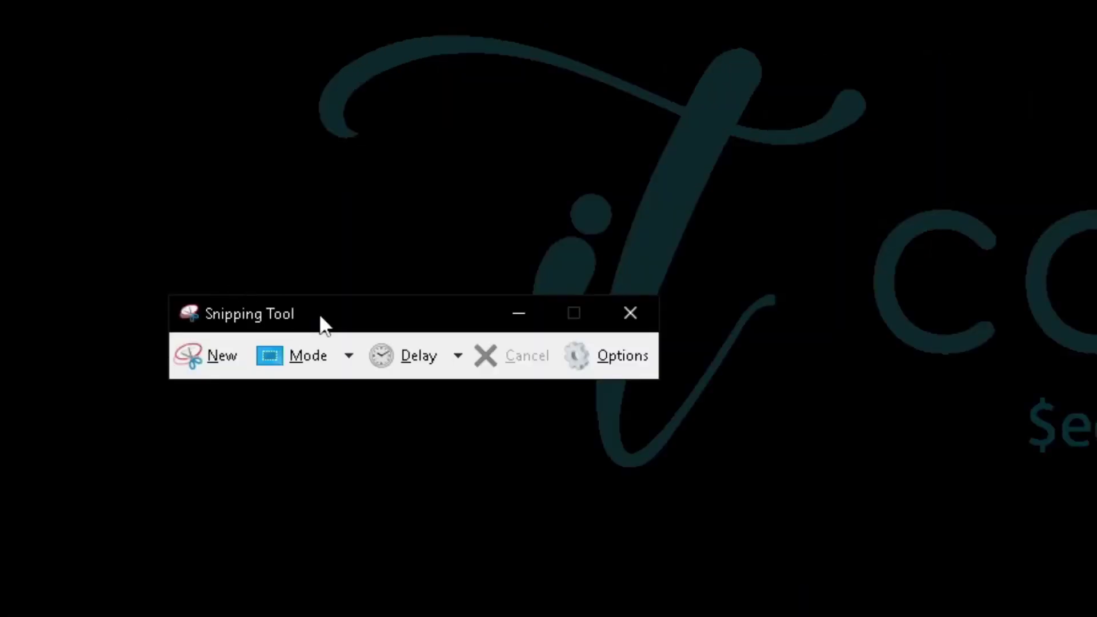
{"action": "left_click_drag", "start_coordinate": [252, 140], "coordinate": [323, 122]}
{"action": "left_click_drag", "start_coordinate": [423, 287], "coordinate": [421, 282]}
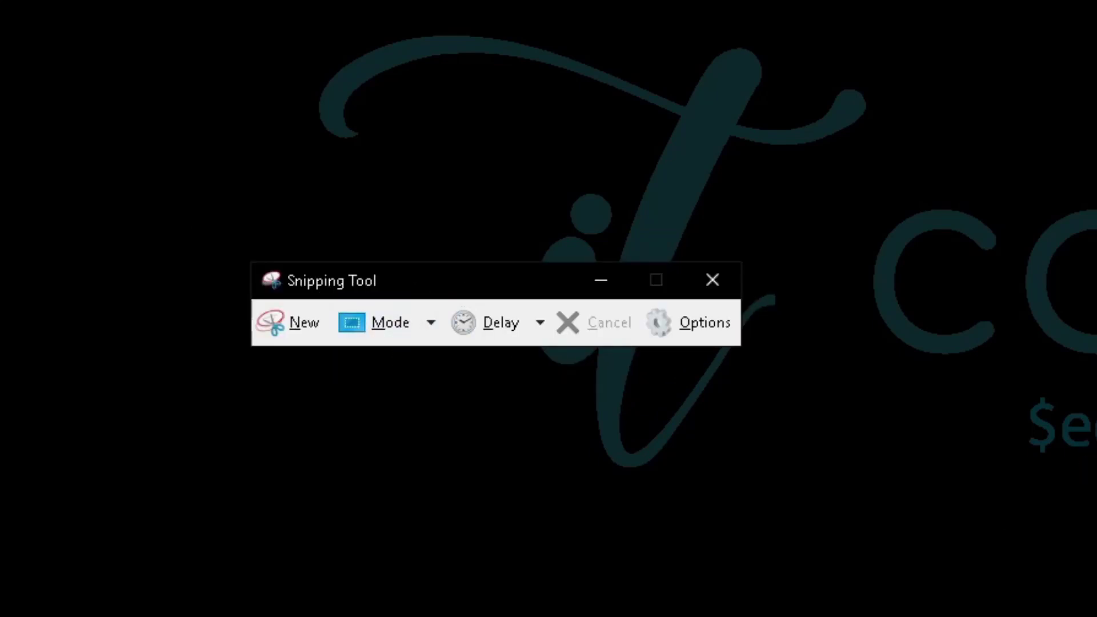
{"action": "left_click", "coordinate": [393, 331]}
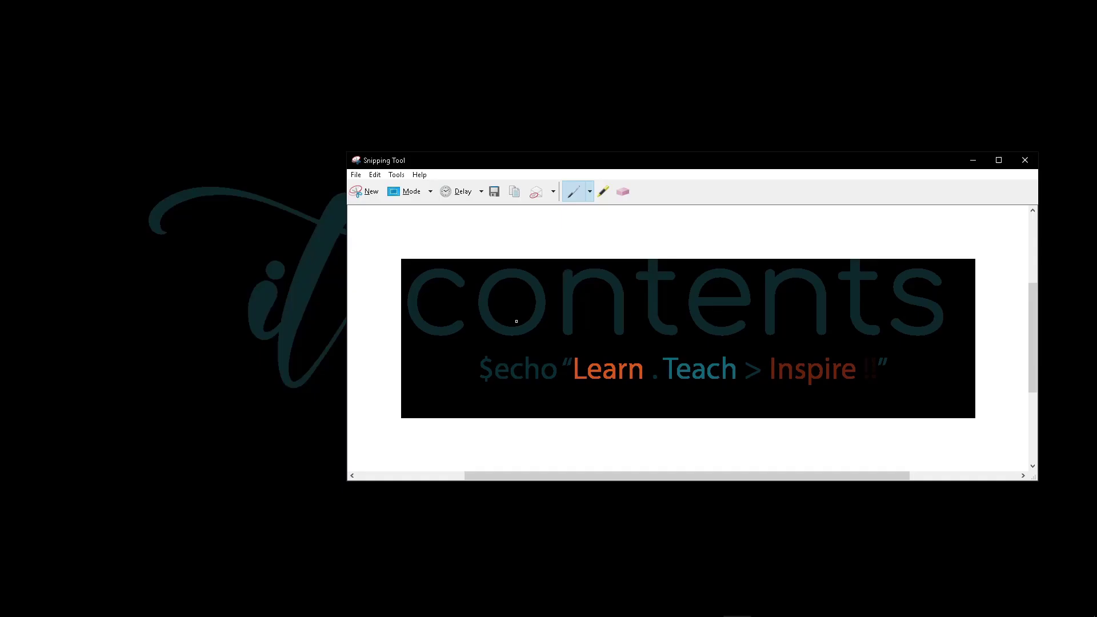
Set the Snipping Tool mode to Window Snip
{"action": "left_click", "coordinate": [408, 191]}
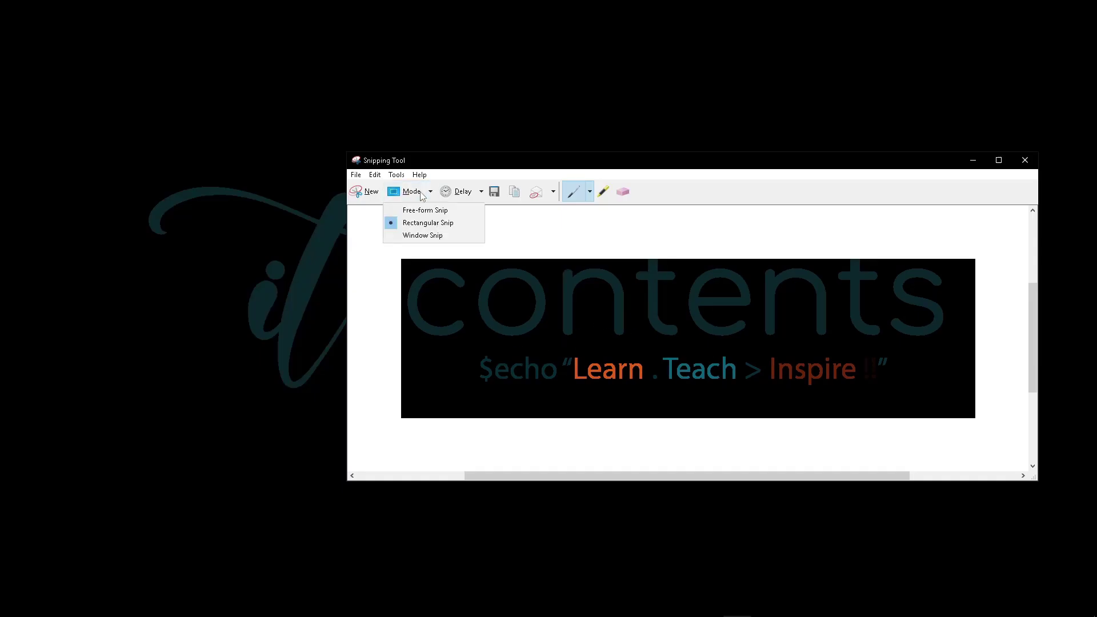
{"action": "left_click", "coordinate": [421, 237]}
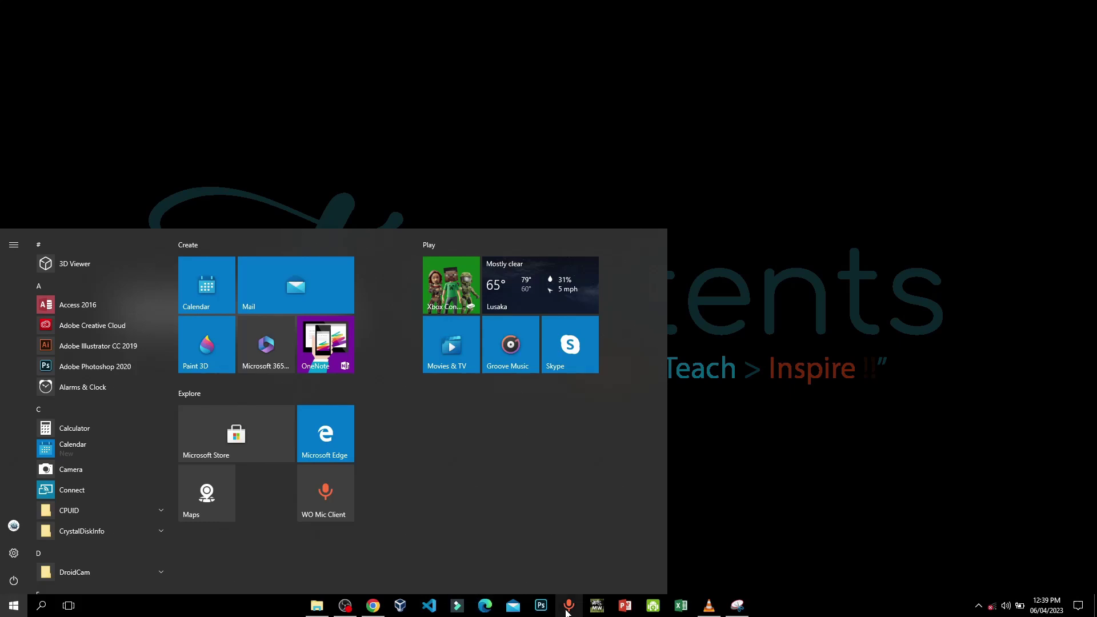
Dismiss the Start menu and bring Snipping Tool in front of File Explorer
{"action": "left_click", "coordinate": [317, 606]}
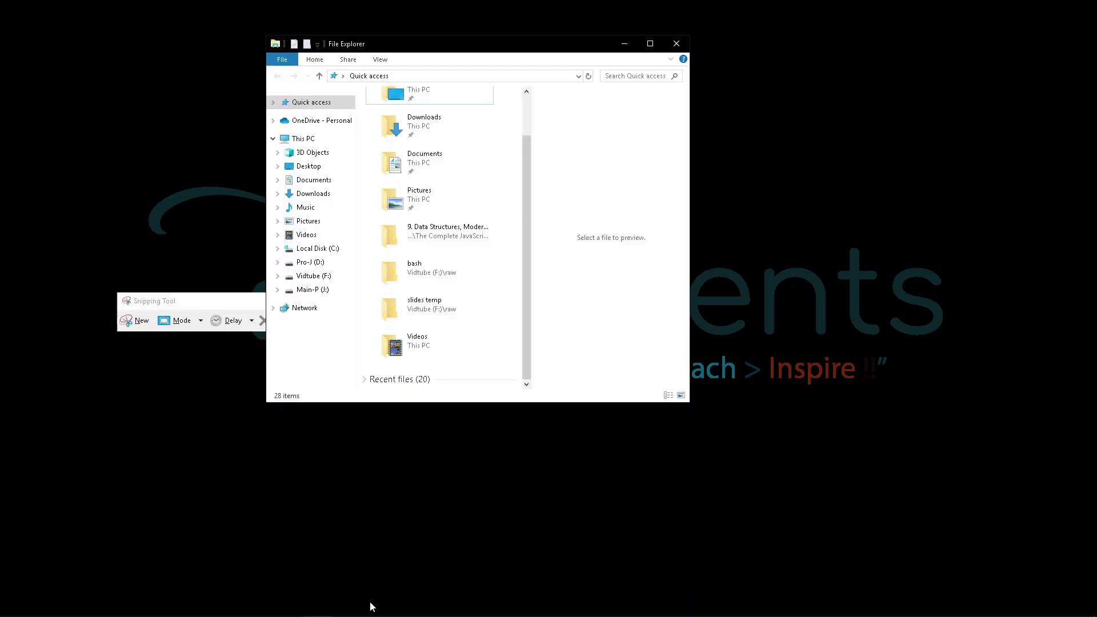
{"action": "key", "text": "super"}
{"action": "left_click", "coordinate": [349, 607]}
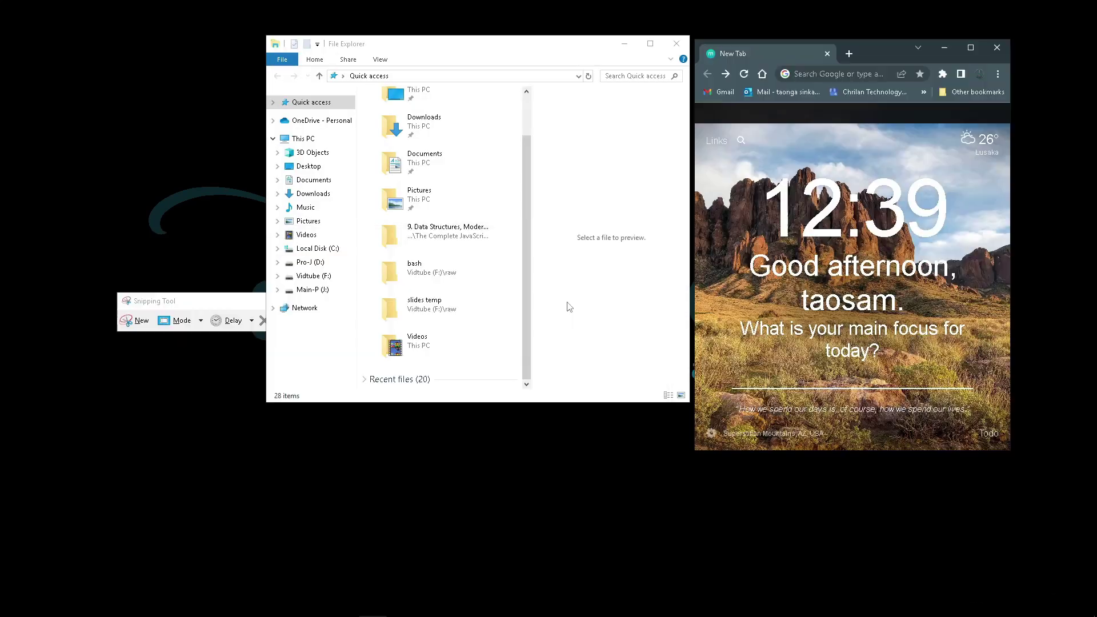
{"action": "left_click", "coordinate": [228, 303]}
Take a Window Snip of the Chrome New Tab window and move the editor left
{"action": "left_click", "coordinate": [186, 321]}
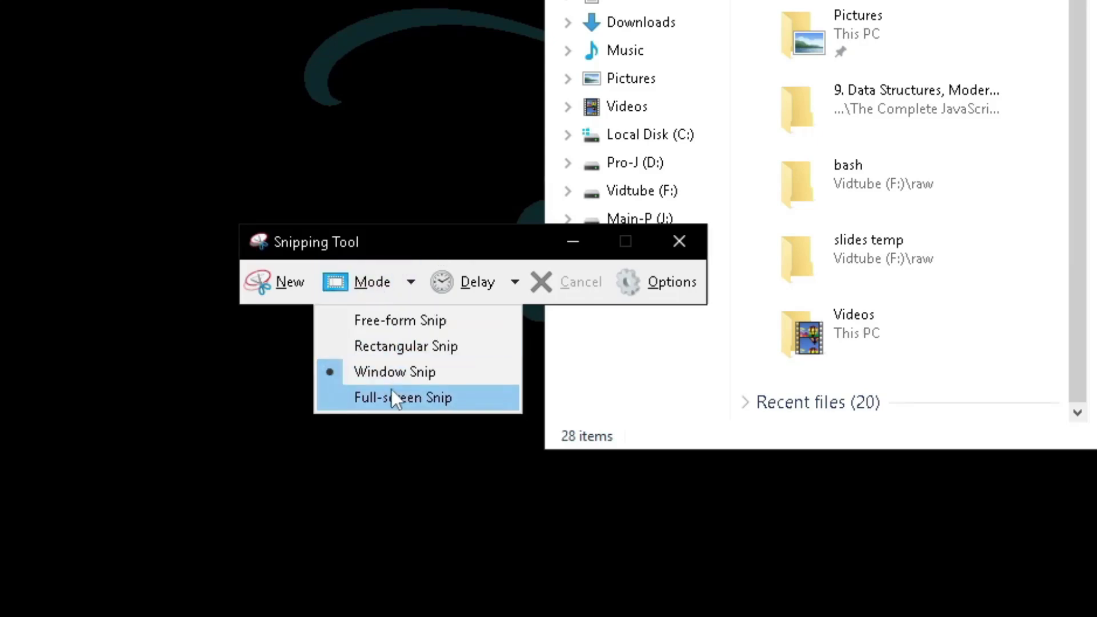
{"action": "left_click", "coordinate": [388, 373]}
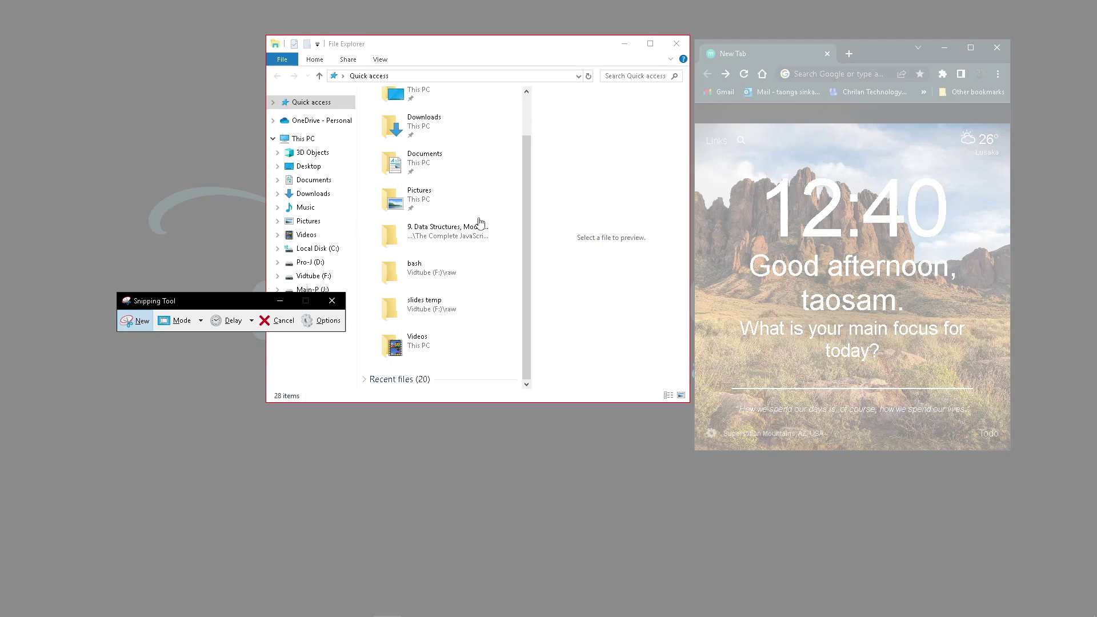
{"action": "left_click", "coordinate": [862, 238]}
{"action": "left_click_drag", "start_coordinate": [914, 11], "coordinate": [432, 10]}
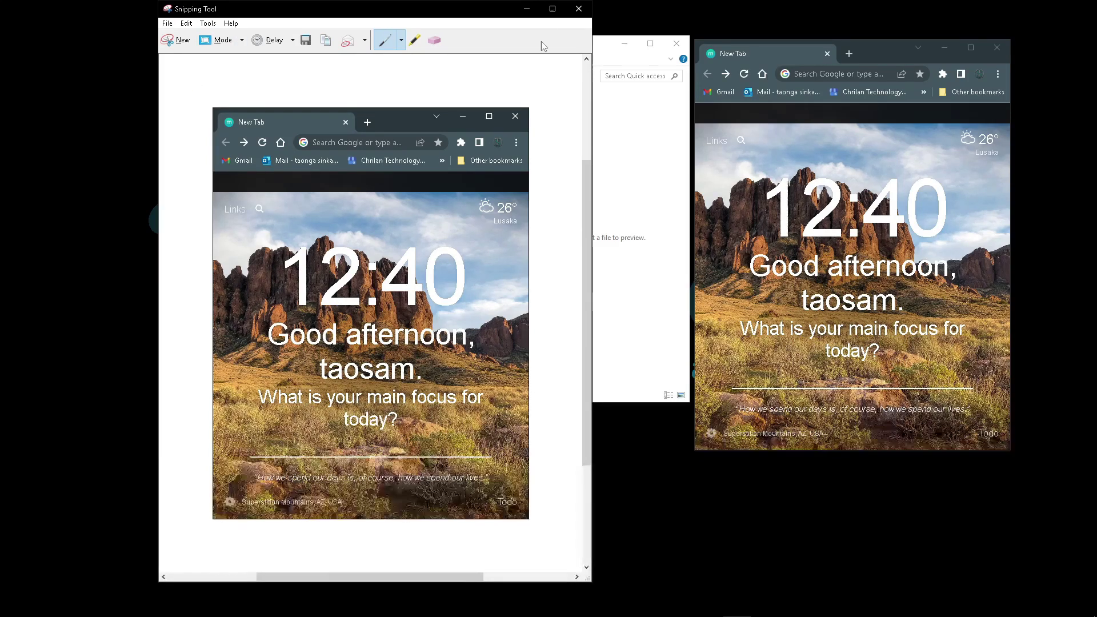
Snip the File Explorer window and highlight the Data Structures folder yellow, erasing the stray Documents highlight
{"action": "left_click", "coordinate": [178, 40]}
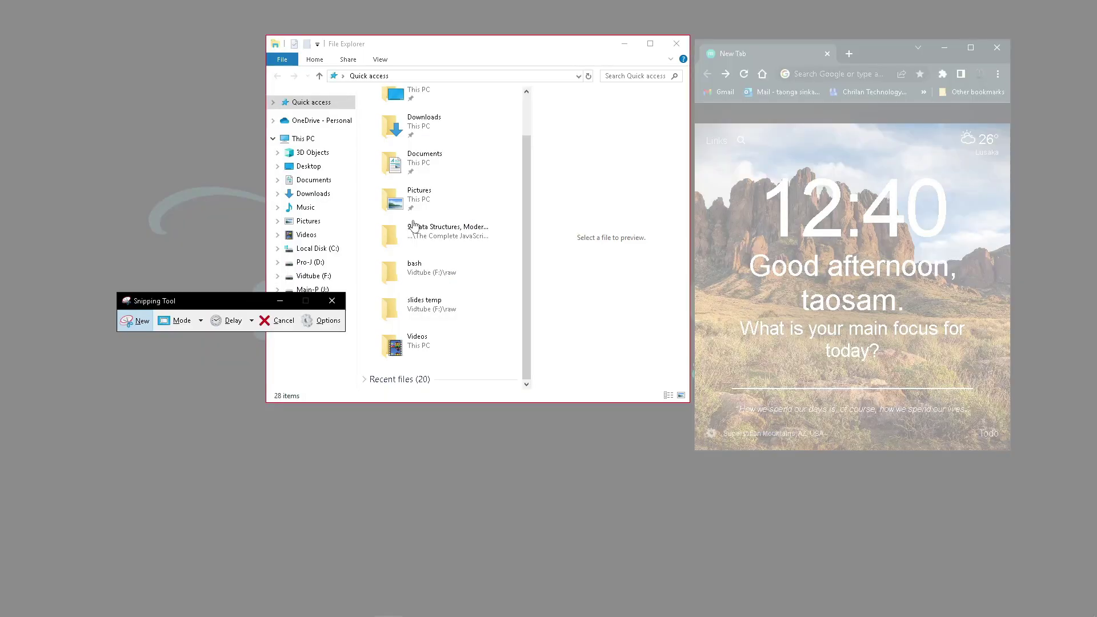
{"action": "left_click", "coordinate": [455, 243]}
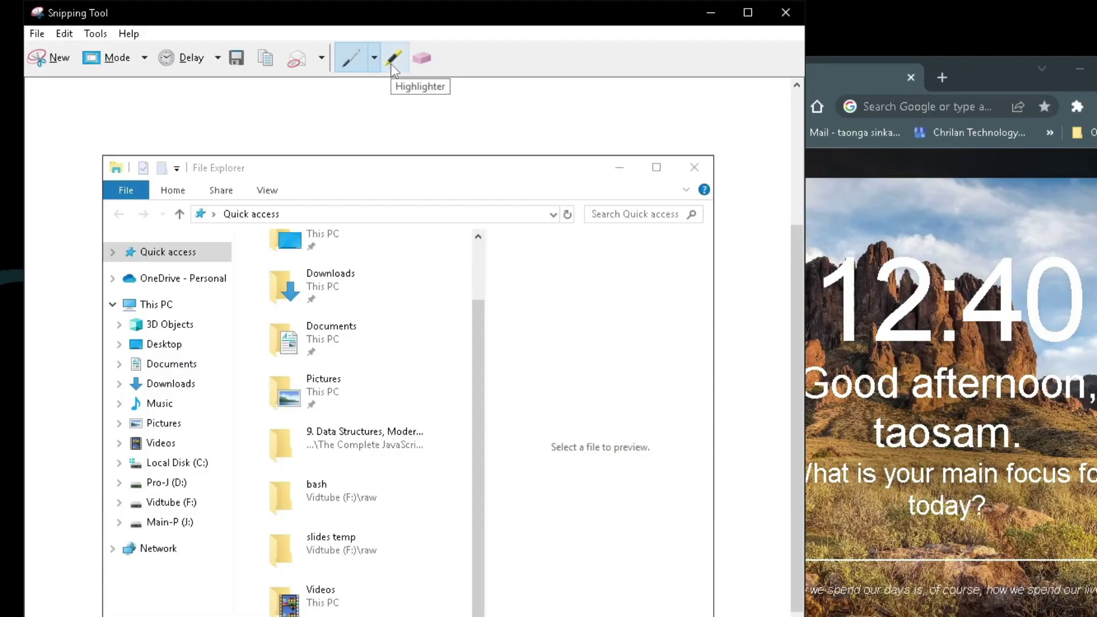
{"action": "left_click", "coordinate": [392, 60]}
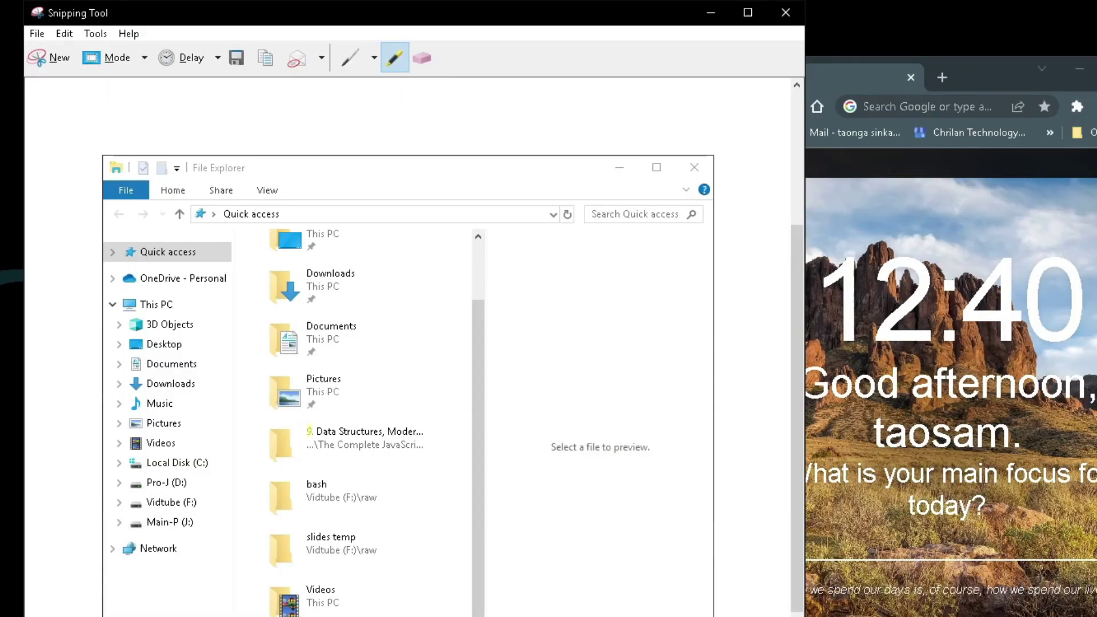
{"action": "mouse_move", "coordinate": [309, 432]}
{"action": "left_mouse_down"}
{"action": "mouse_move", "coordinate": [436, 436]}
{"action": "mouse_move", "coordinate": [316, 461]}
{"action": "mouse_move", "coordinate": [366, 445]}
{"action": "mouse_move", "coordinate": [298, 451]}
{"action": "mouse_move", "coordinate": [393, 457]}
{"action": "left_mouse_up"}
{"action": "mouse_move", "coordinate": [307, 340]}
{"action": "left_mouse_down"}
{"action": "mouse_move", "coordinate": [376, 341]}
{"action": "mouse_move", "coordinate": [320, 336]}
{"action": "mouse_move", "coordinate": [327, 324]}
{"action": "mouse_move", "coordinate": [348, 329]}
{"action": "left_mouse_up"}
{"action": "left_click", "coordinate": [423, 58]}
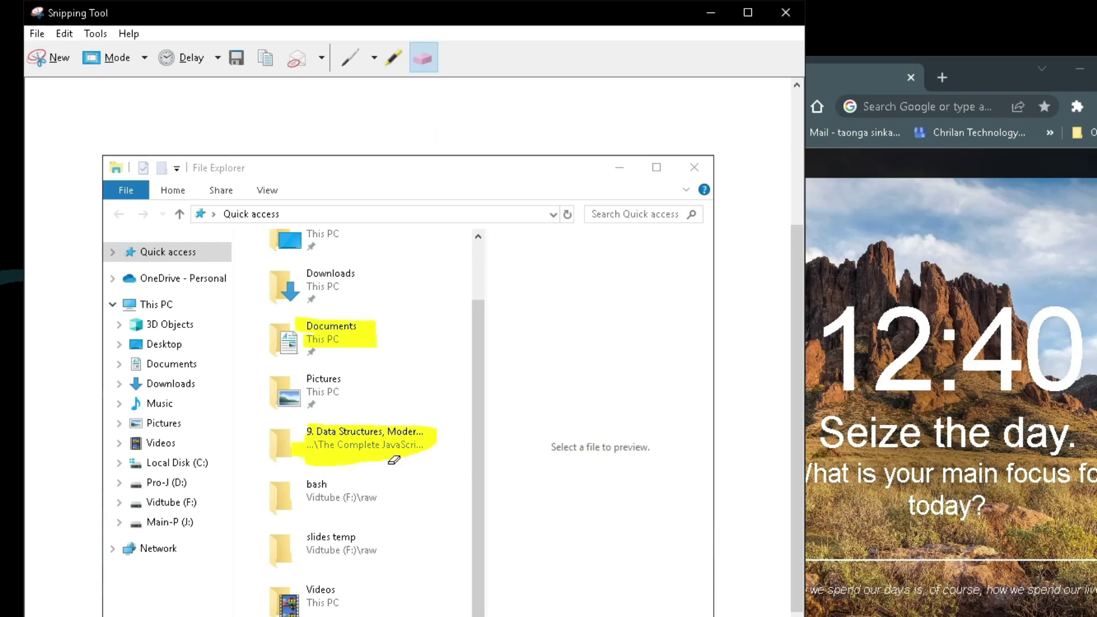
{"action": "left_click", "coordinate": [334, 338]}
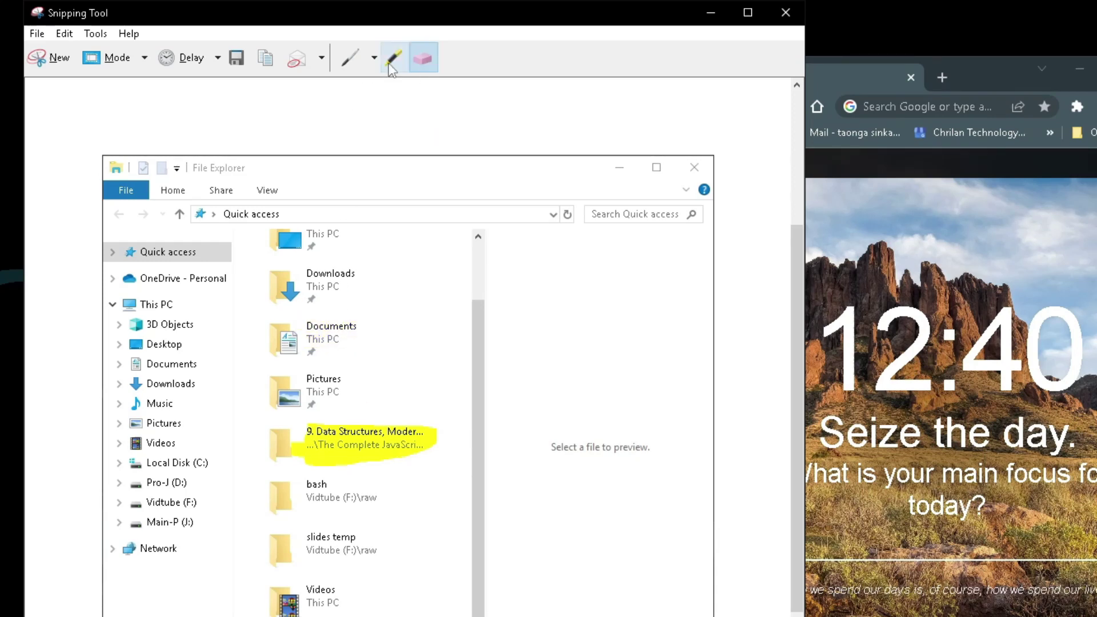
Circle Downloads with the blue pen, draw an arrow and loops, then start a new snip
{"action": "left_click", "coordinate": [350, 60]}
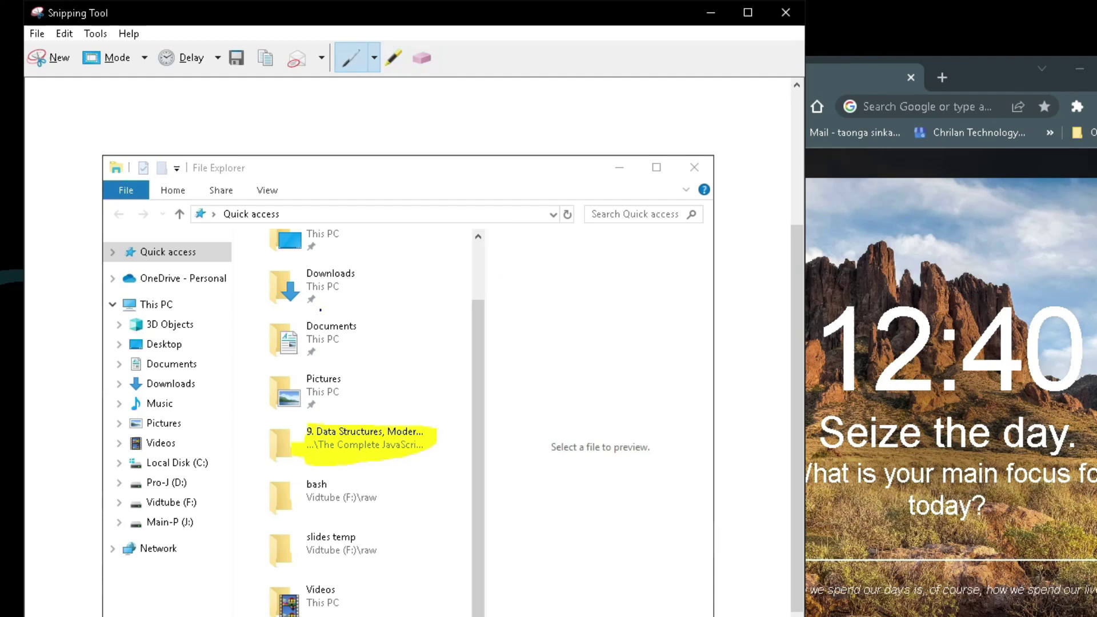
{"action": "mouse_move", "coordinate": [267, 265]}
{"action": "left_mouse_down"}
{"action": "mouse_move", "coordinate": [380, 256]}
{"action": "mouse_move", "coordinate": [289, 325]}
{"action": "mouse_move", "coordinate": [274, 253]}
{"action": "left_mouse_up"}
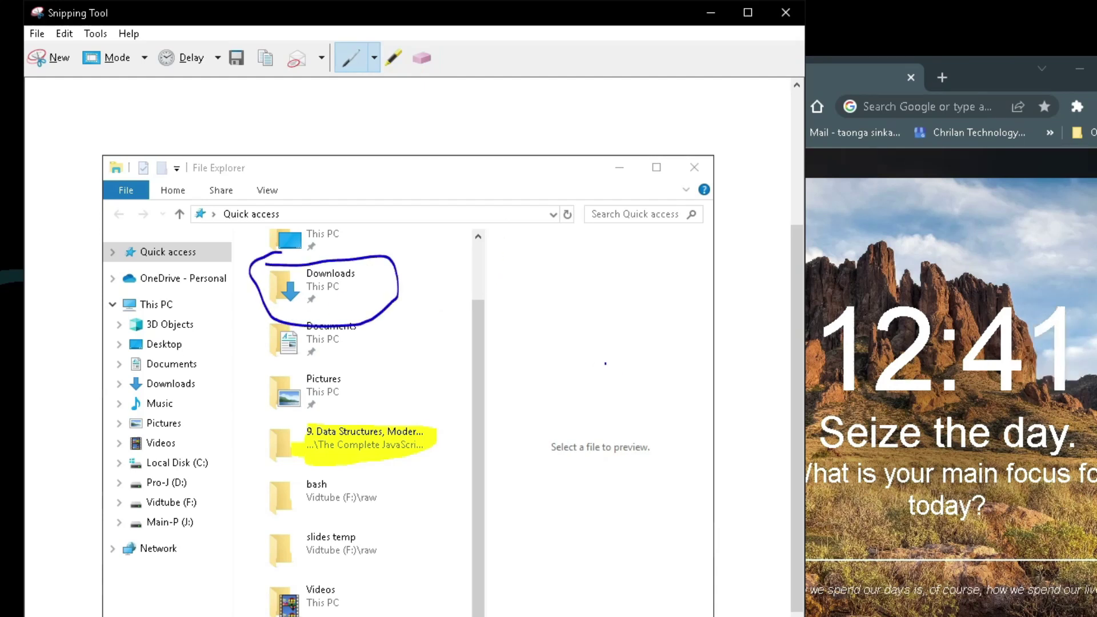
{"action": "mouse_move", "coordinate": [388, 292]}
{"action": "left_mouse_down"}
{"action": "mouse_move", "coordinate": [475, 304]}
{"action": "mouse_move", "coordinate": [474, 345]}
{"action": "left_mouse_up"}
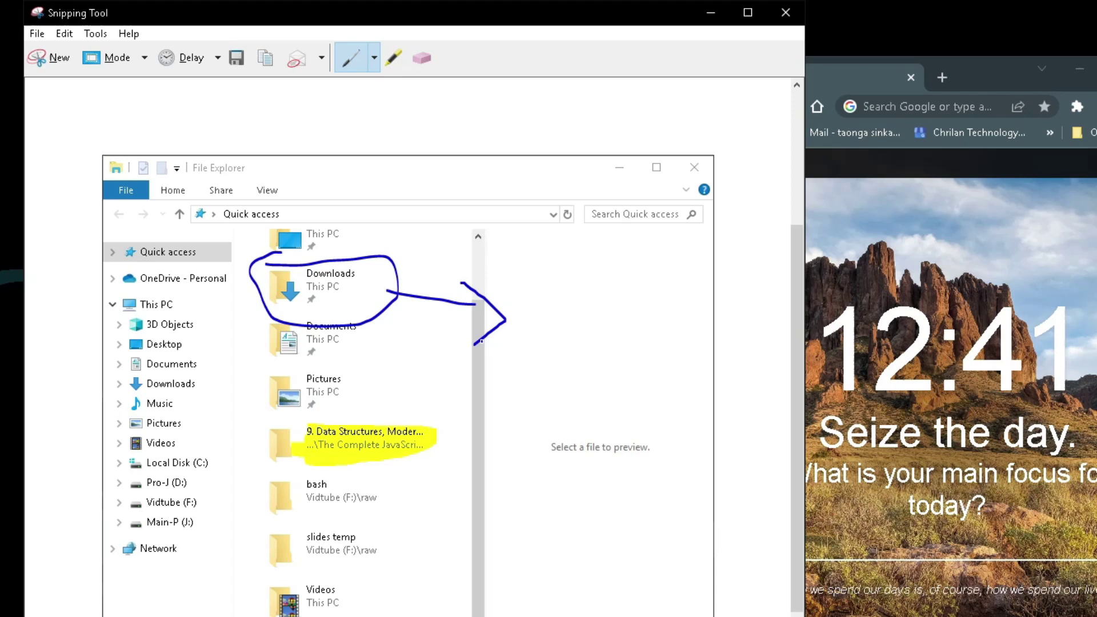
{"action": "left_click_drag", "start_coordinate": [700, 331], "coordinate": [475, 615]}
{"action": "left_click_drag", "start_coordinate": [652, 268], "coordinate": [686, 614]}
{"action": "mouse_move", "coordinate": [541, 460]}
{"action": "left_mouse_down"}
{"action": "mouse_move", "coordinate": [640, 508]}
{"action": "mouse_move", "coordinate": [622, 549]}
{"action": "left_mouse_up"}
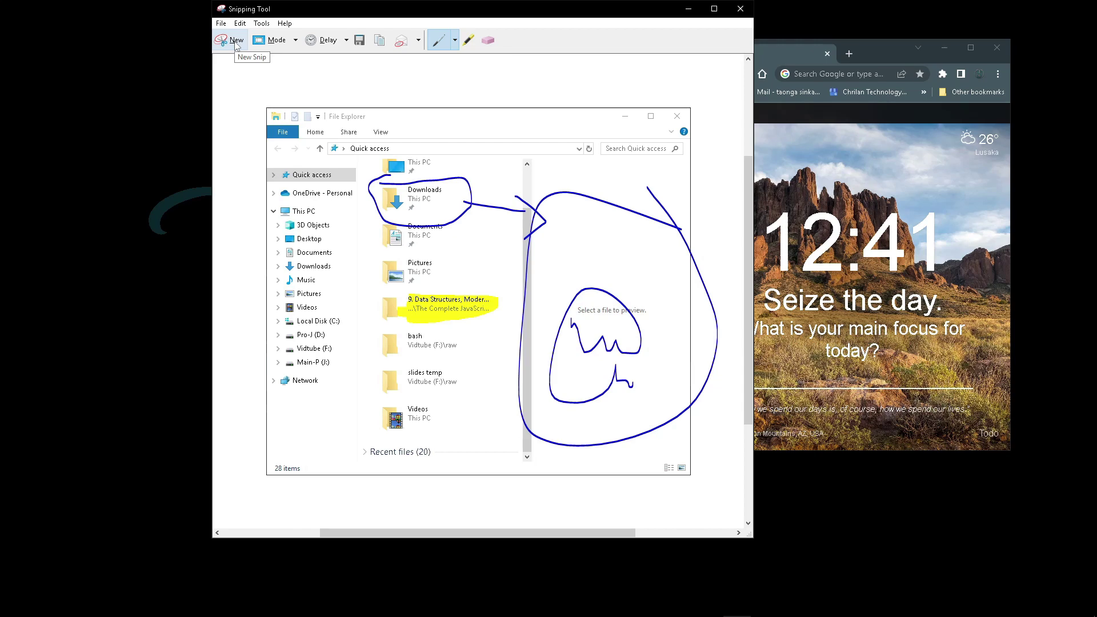
{"action": "left_click", "coordinate": [234, 41]}
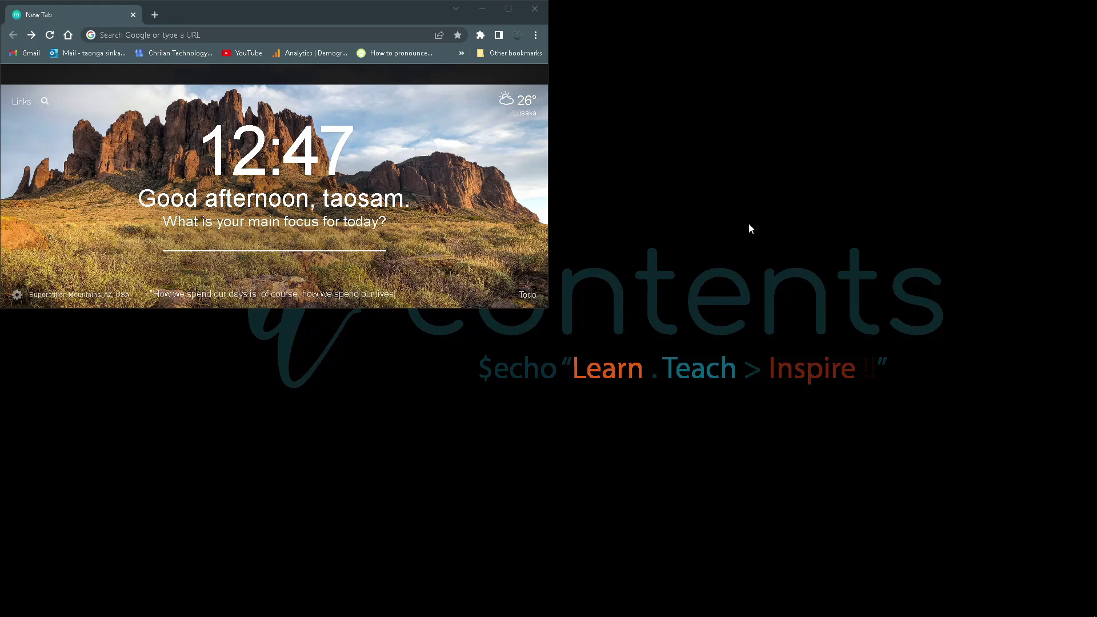
Launch Paint via a 'paint' search and paste the full-screen capture, nudging it slightly
{"action": "key", "text": "super"}
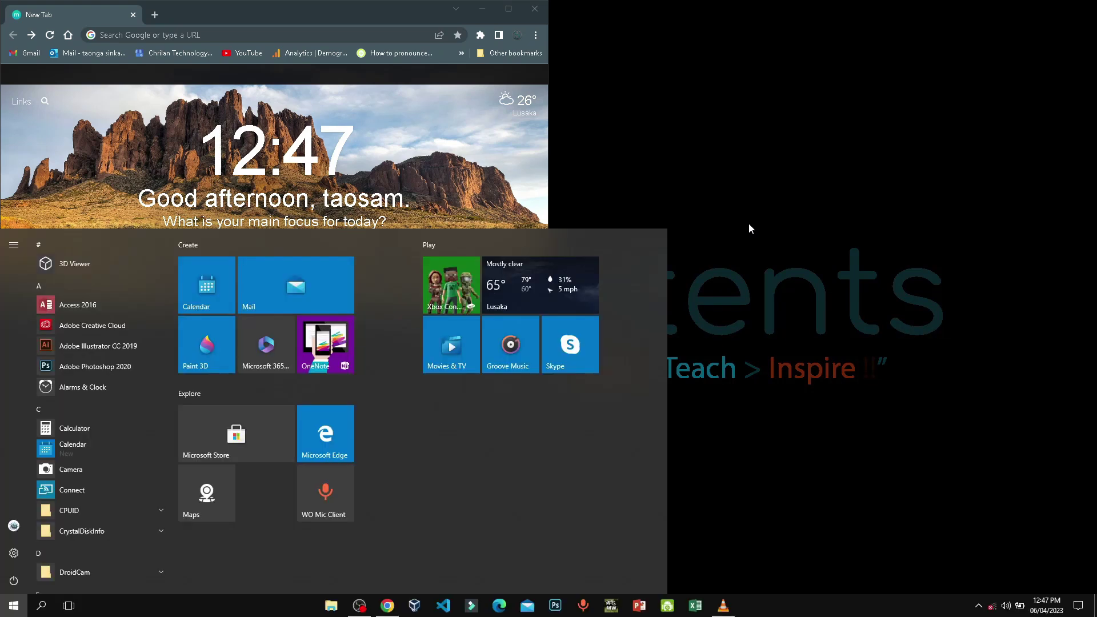
{"action": "type", "text": "paint"}
{"action": "key", "text": "Return"}
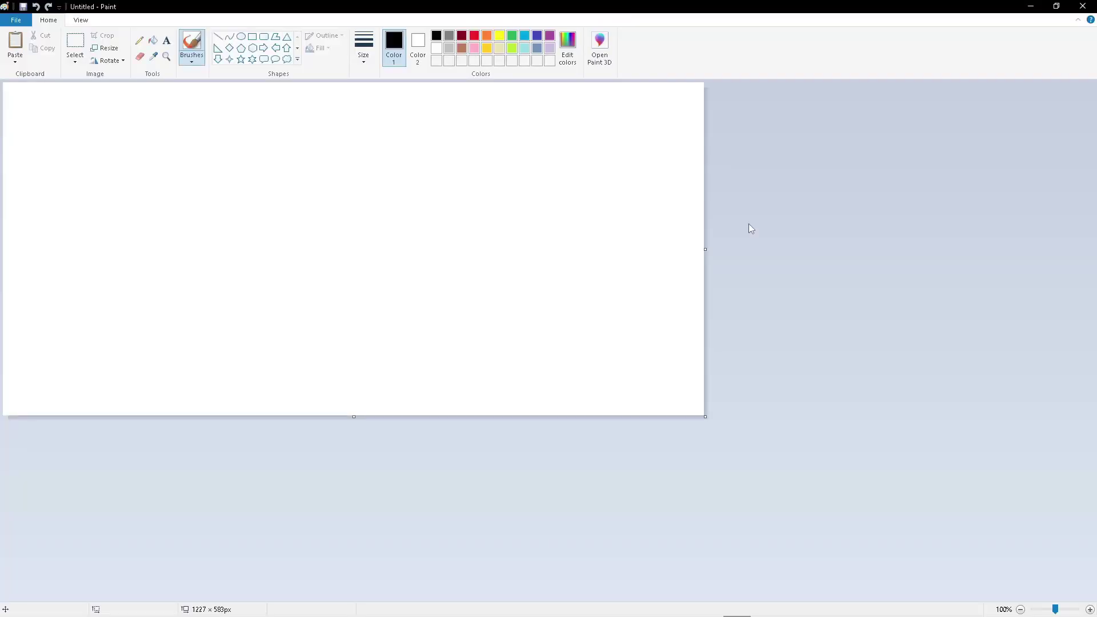
{"action": "key", "text": "ctrl+v"}
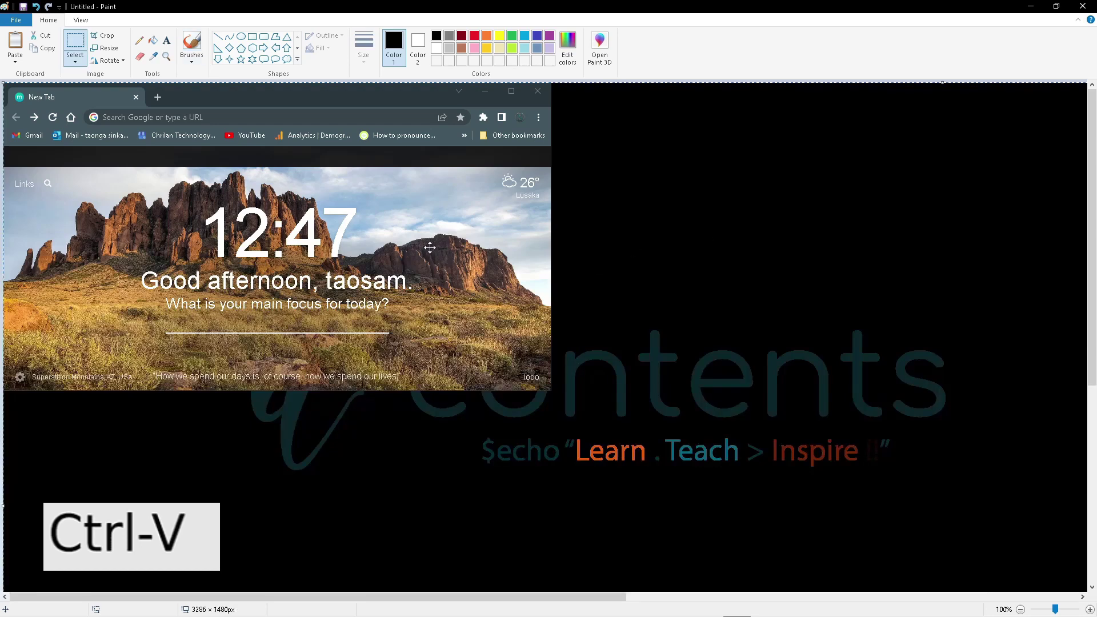
{"action": "left_click_drag", "start_coordinate": [317, 597], "coordinate": [650, 597]}
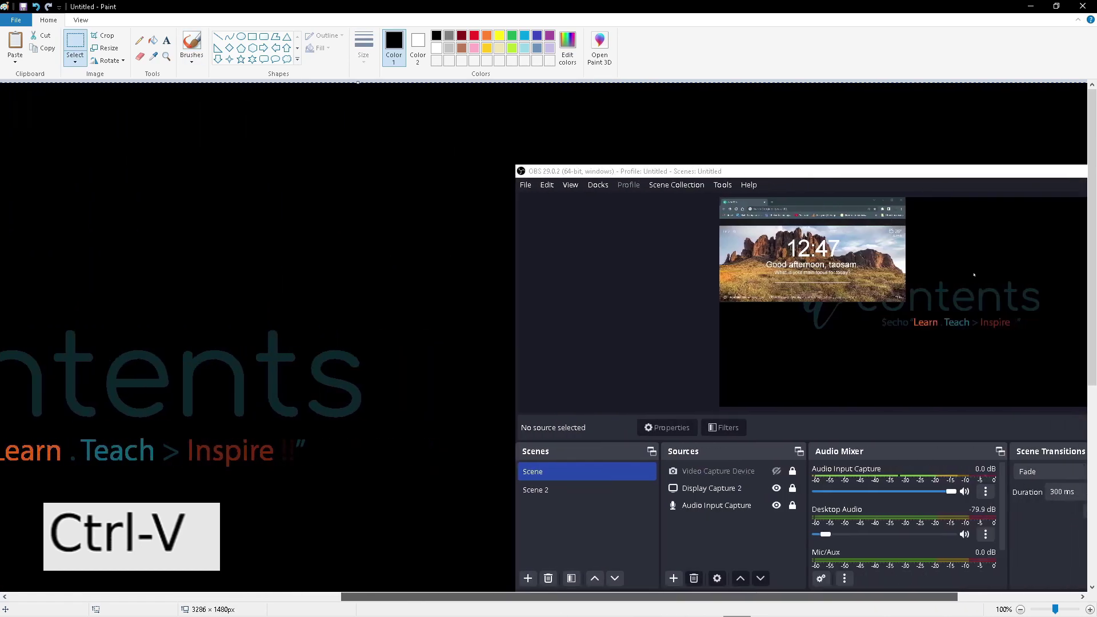
{"action": "scroll", "coordinate": [308, 413], "scroll_direction": "left", "scroll_amount": 10}
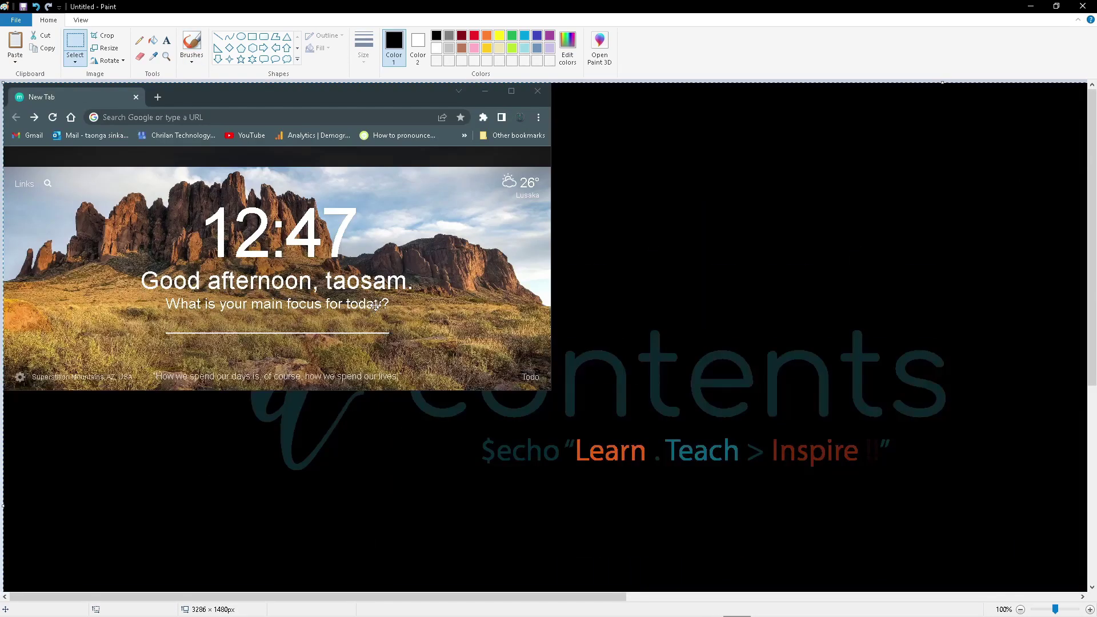
{"action": "left_click_drag", "start_coordinate": [375, 306], "coordinate": [378, 300]}
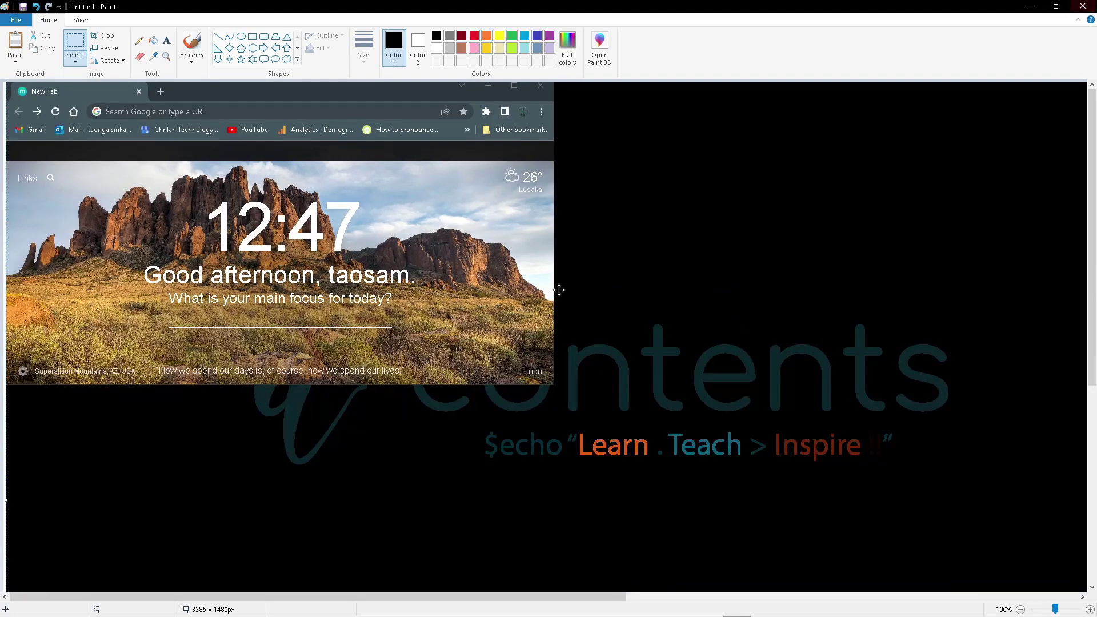
Browse the File > Save as options, then close Paint
{"action": "left_click", "coordinate": [18, 24]}
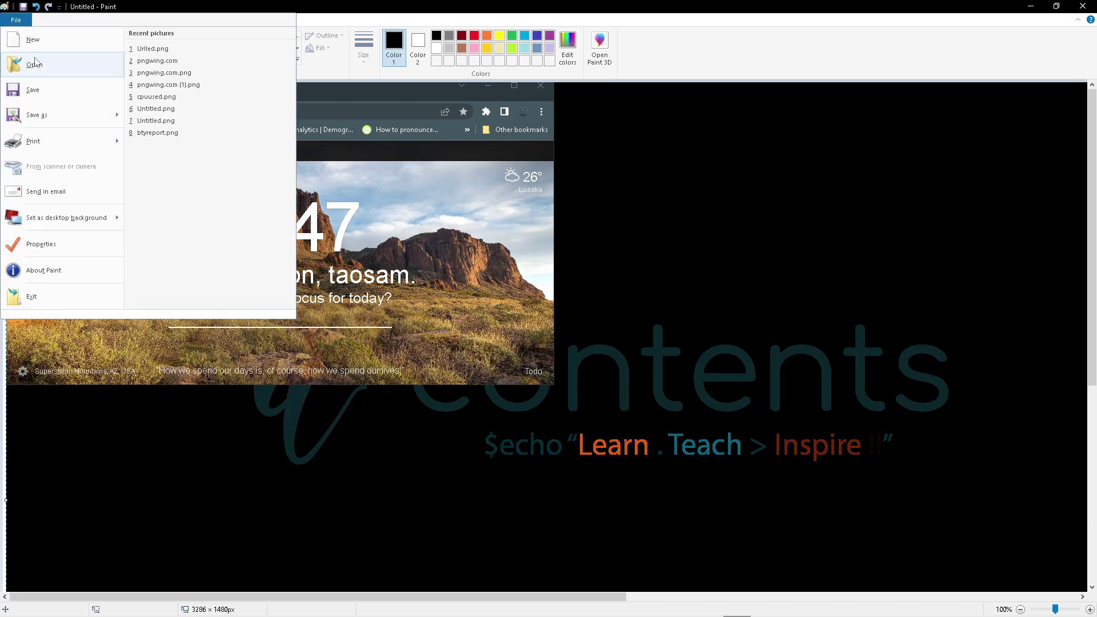
{"action": "mouse_move", "coordinate": [61, 115]}
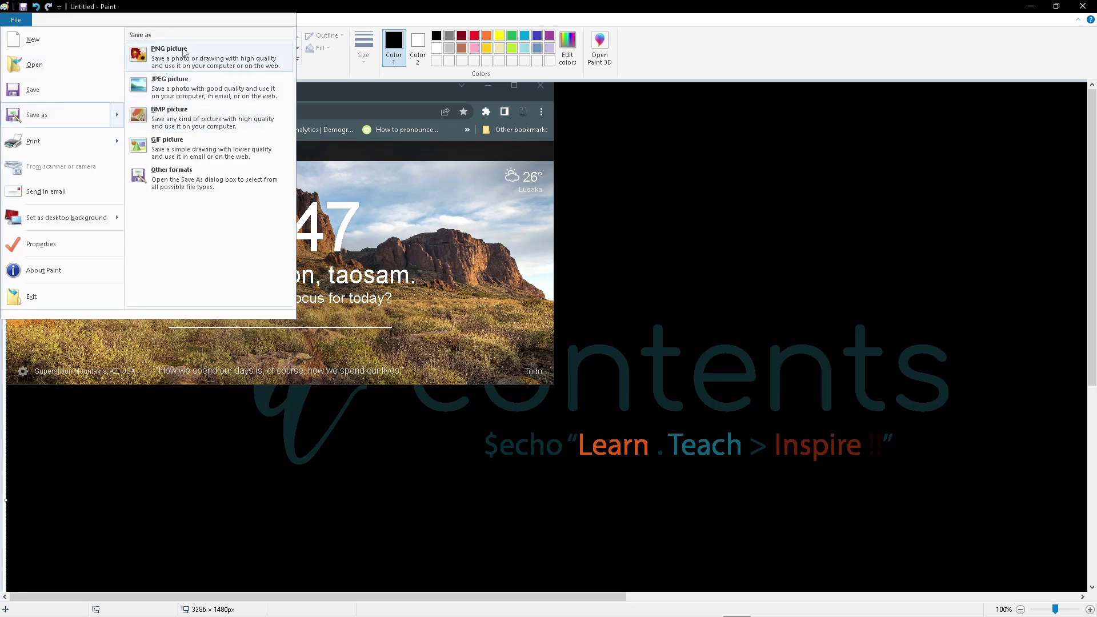
{"action": "left_click", "coordinate": [1083, 6]}
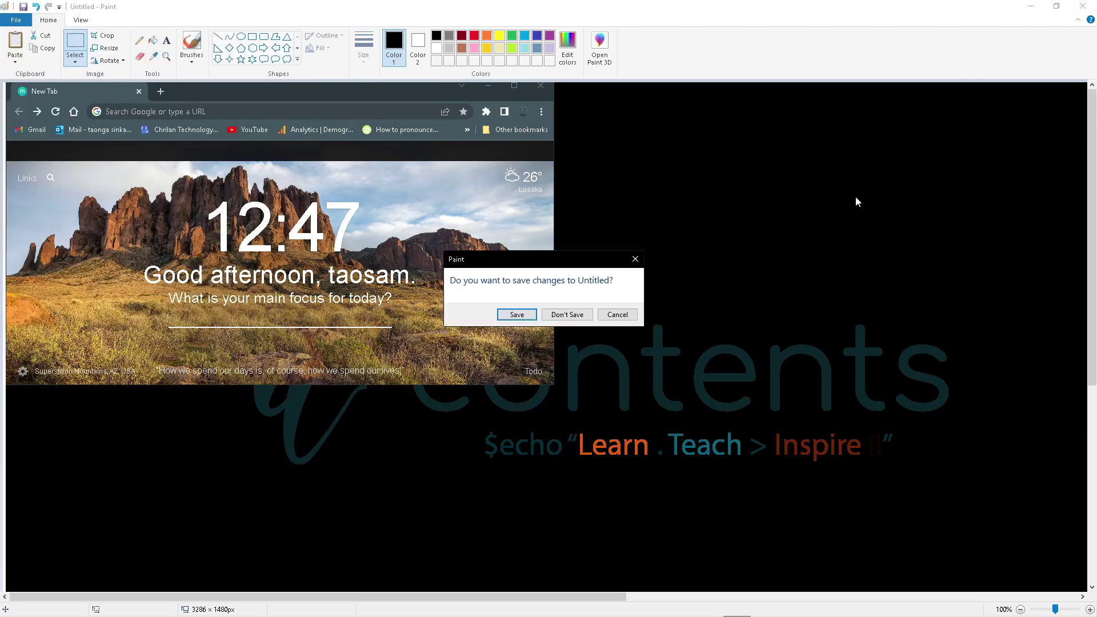
{"action": "left_click", "coordinate": [616, 315]}
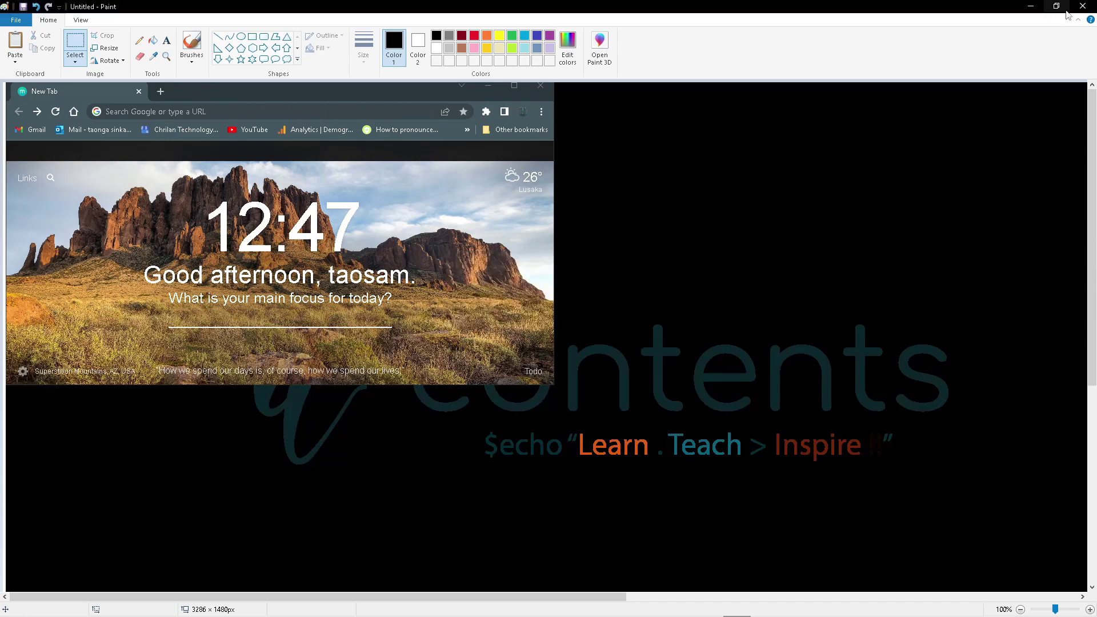
{"action": "left_click", "coordinate": [1087, 6]}
Discard the Paint image and open Pictures\Screenshots in File Explorer, moving the window down-right
{"action": "left_click", "coordinate": [566, 314]}
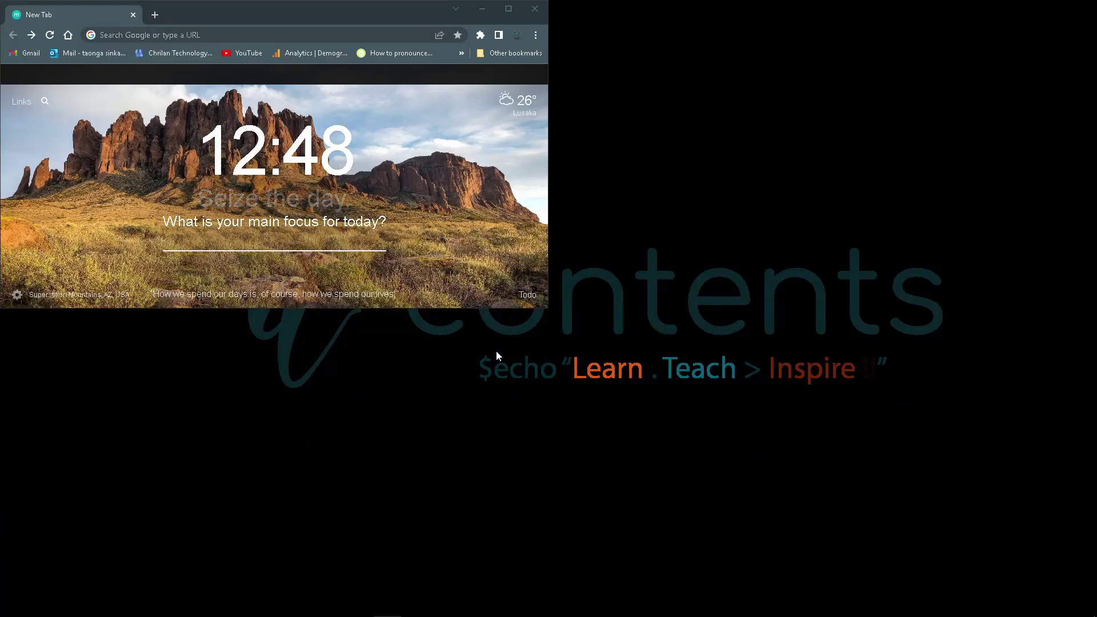
{"action": "key", "text": "super+e"}
{"action": "double_click", "coordinate": [452, 234]}
{"action": "double_click", "coordinate": [400, 199]}
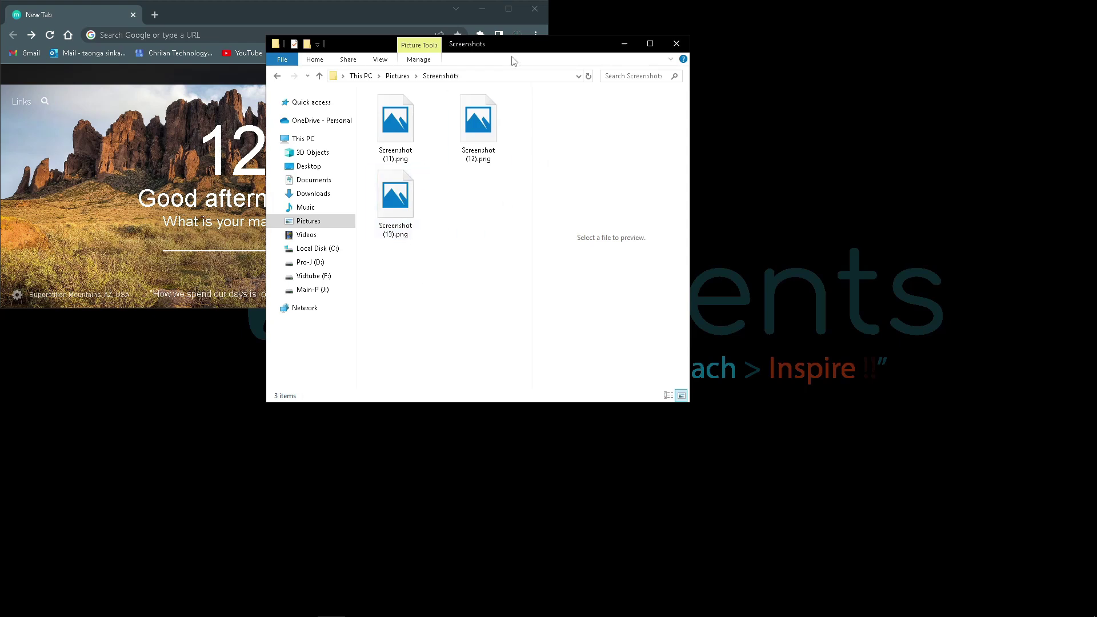
{"action": "left_click_drag", "start_coordinate": [514, 58], "coordinate": [570, 206]}
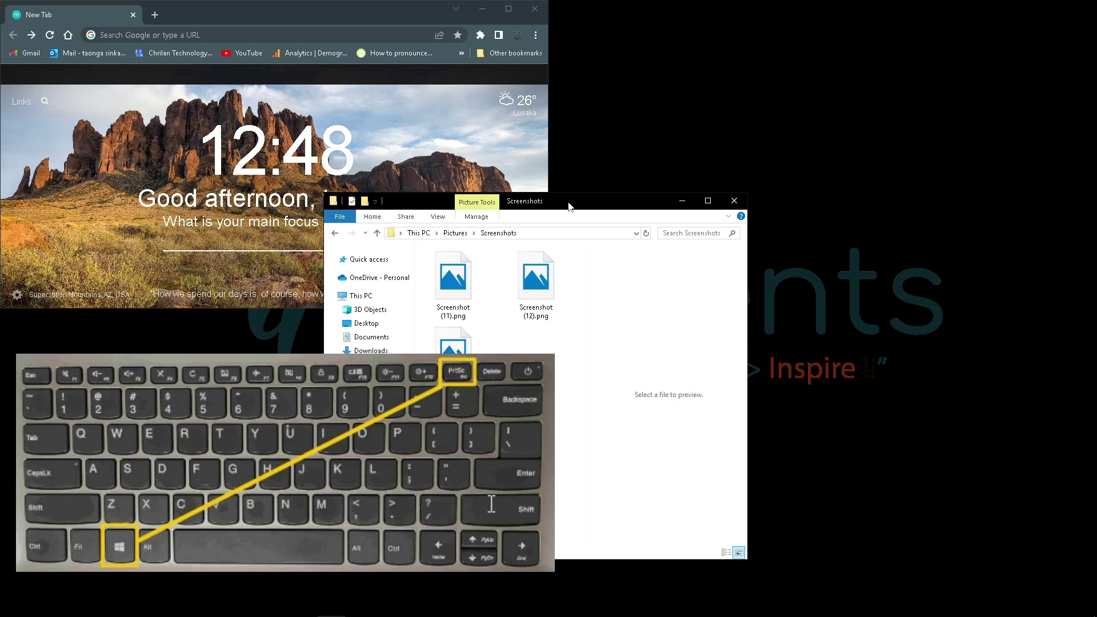
Use Win+PrtScn to save Screenshot (14).png into the Screenshots folder
{"action": "key", "text": "super"}
{"action": "key", "text": "super+Print"}
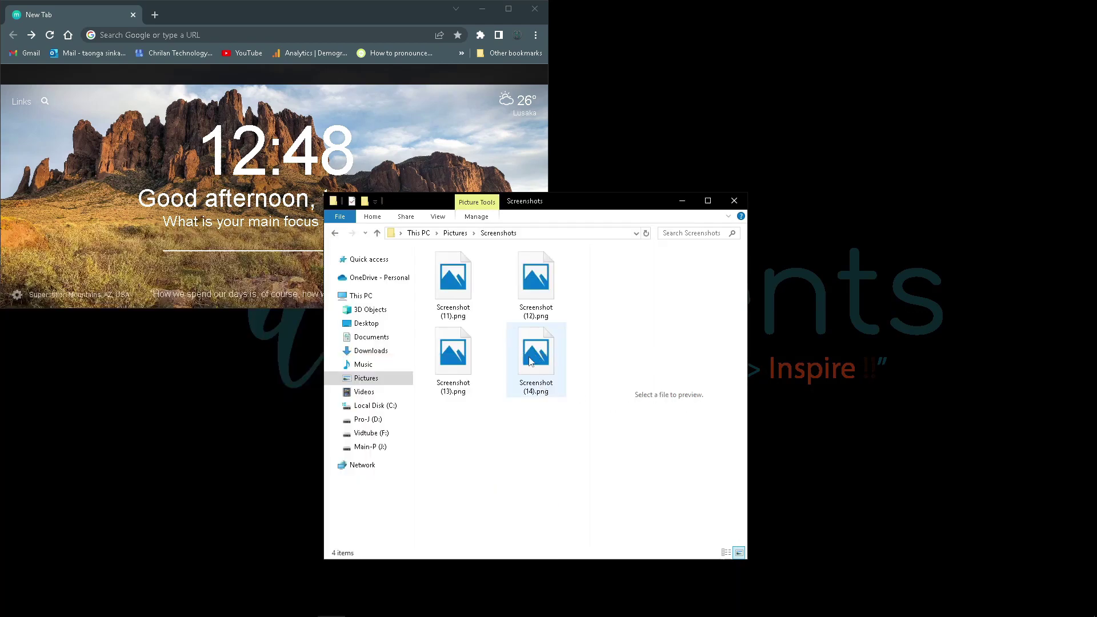
{"action": "mouse_move", "coordinate": [542, 373]}
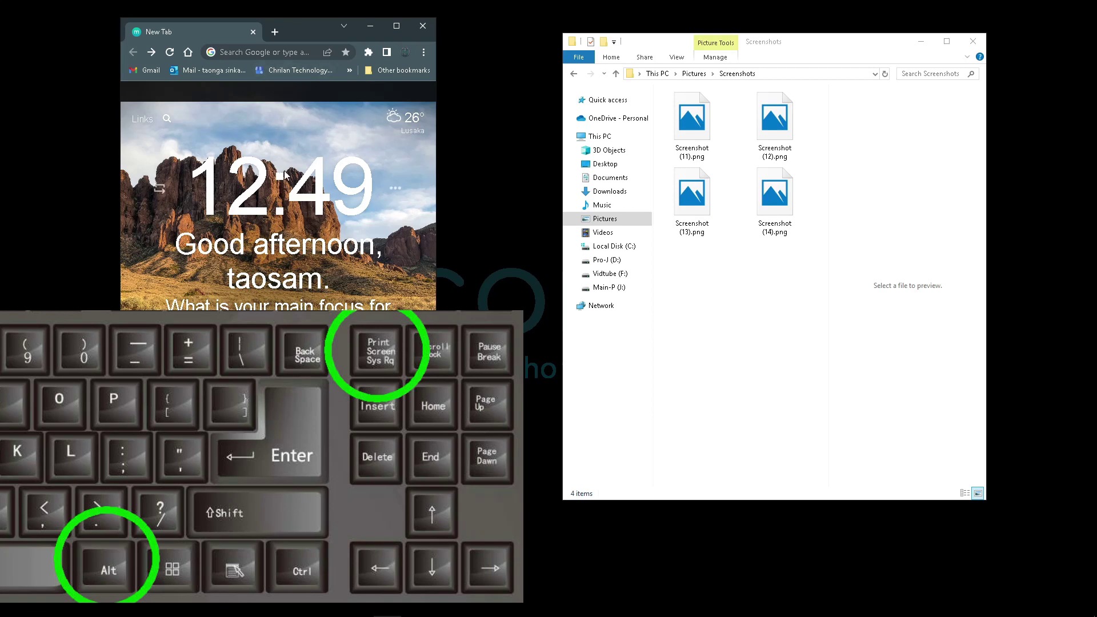
Launch Paint via a 'pa' search and paste the browser window capture, centring it on the canvas
{"action": "key", "text": "super"}
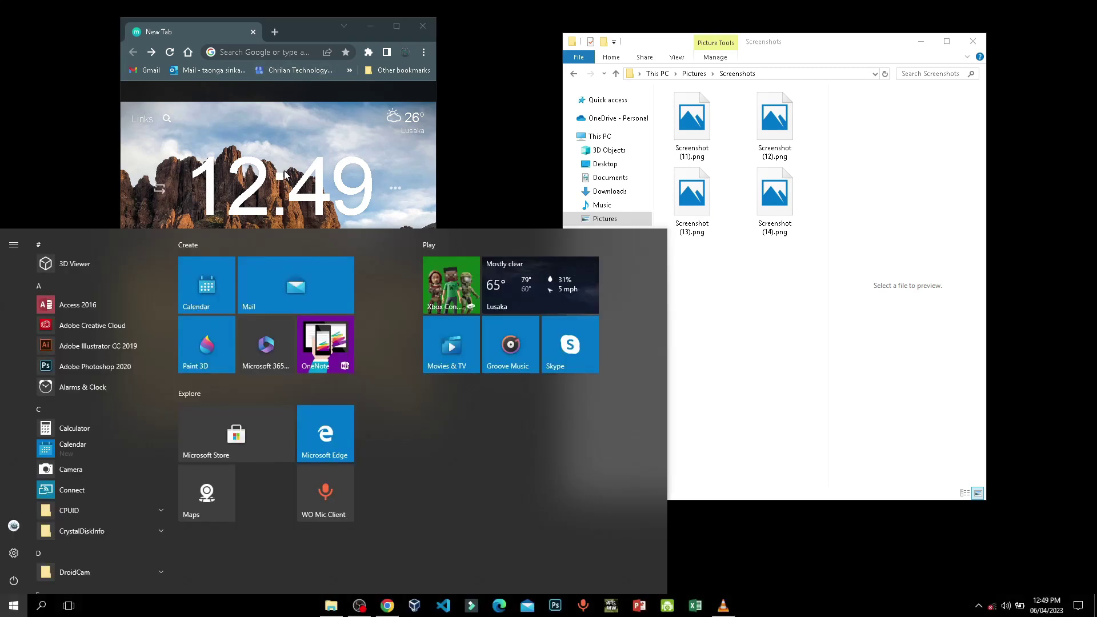
{"action": "type", "text": "pa"}
{"action": "key", "text": "Return"}
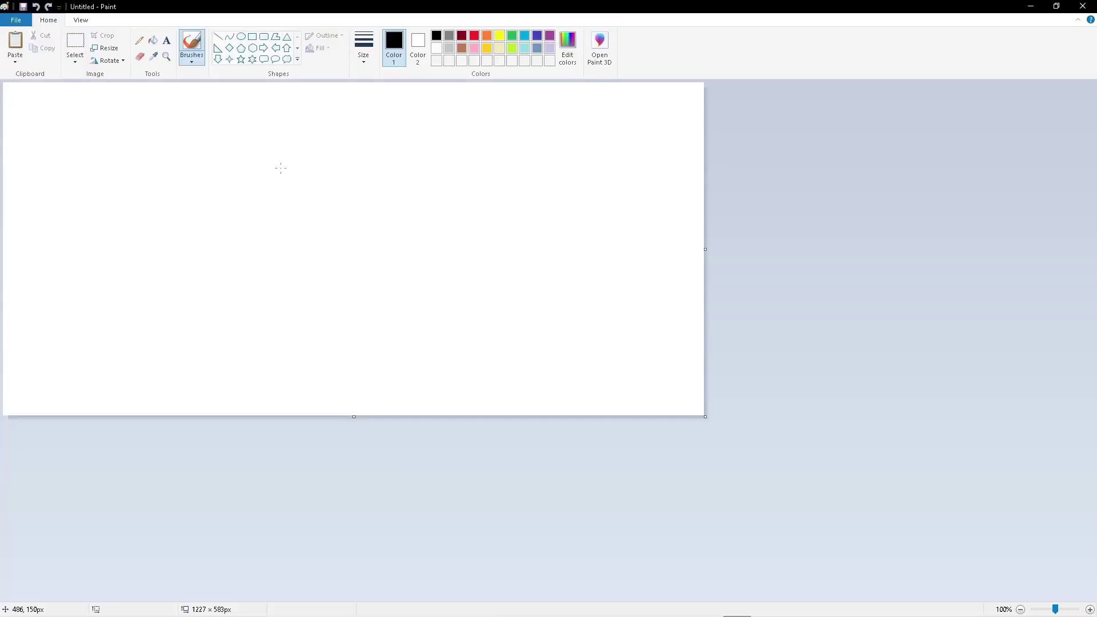
{"action": "key", "text": "ctrl+v"}
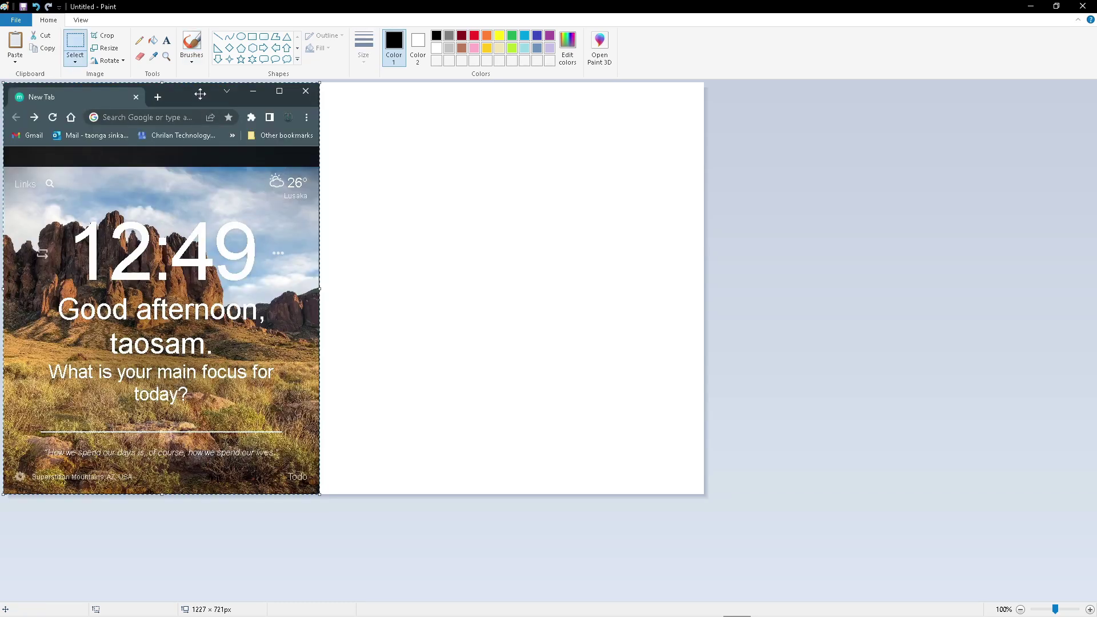
{"action": "left_click_drag", "start_coordinate": [200, 94], "coordinate": [374, 98]}
Open File > Save as, cancel the dialog, and close Paint without saving
{"action": "left_click", "coordinate": [16, 20]}
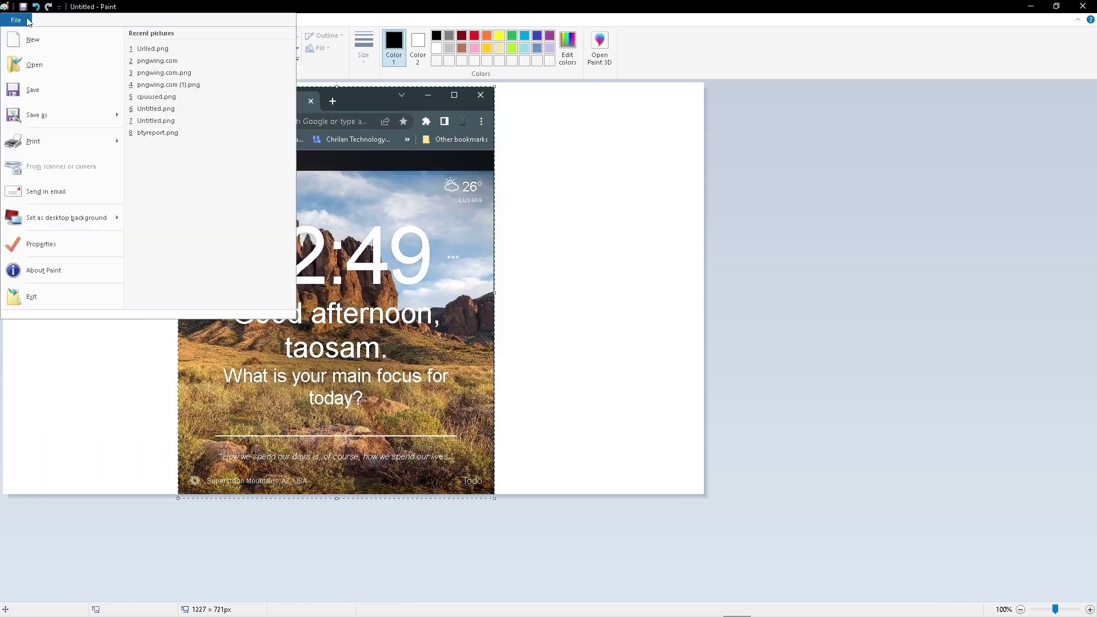
{"action": "left_click", "coordinate": [35, 115]}
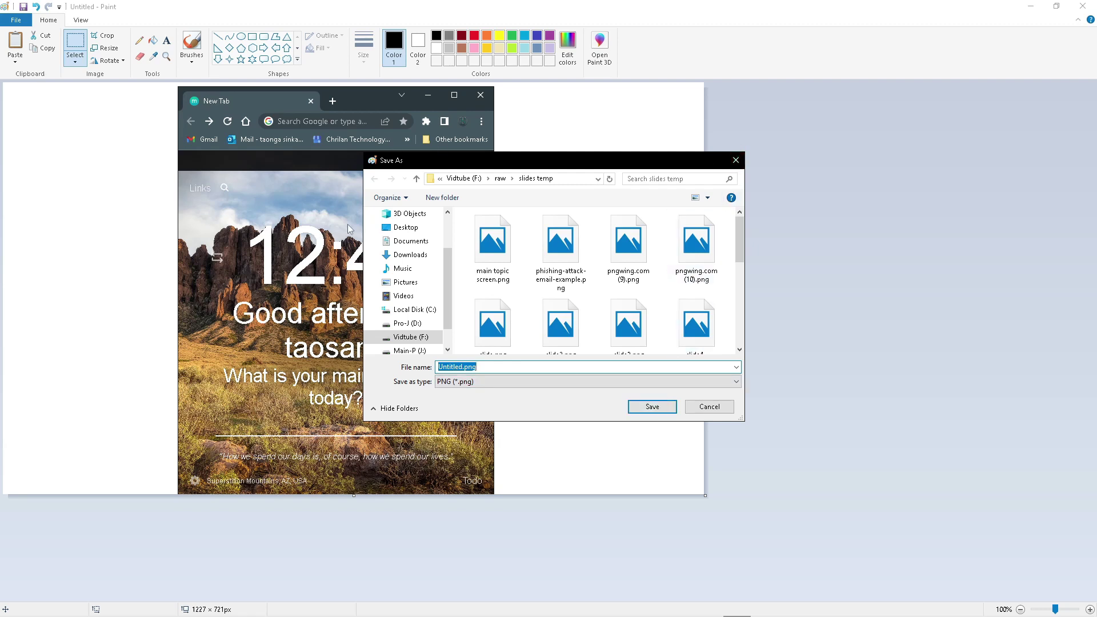
{"action": "left_click", "coordinate": [736, 160]}
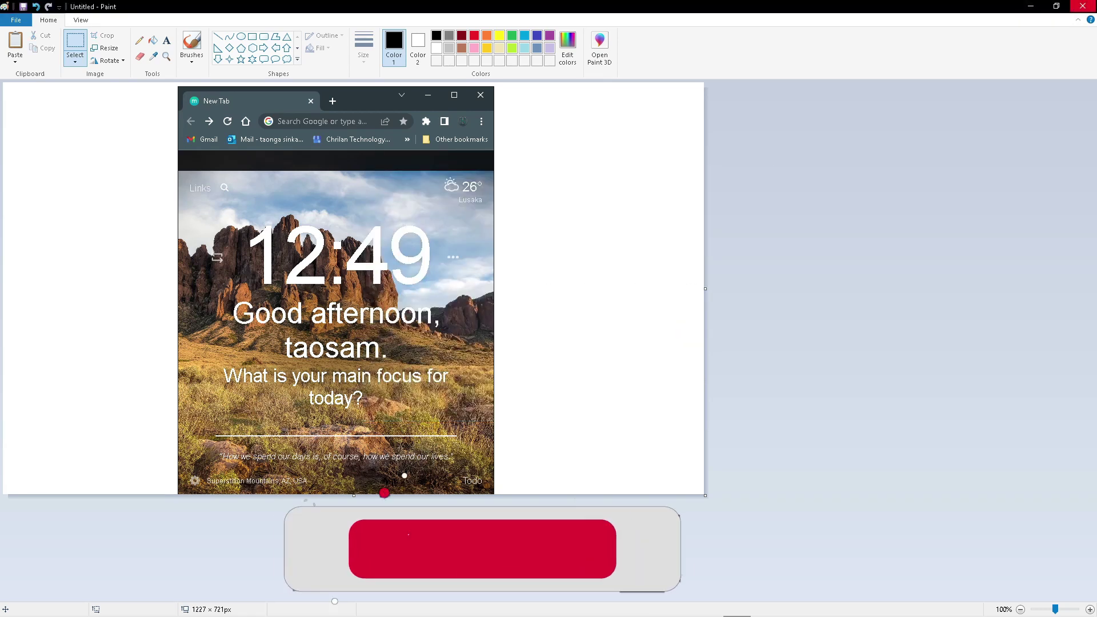
{"action": "left_click", "coordinate": [1083, 6]}
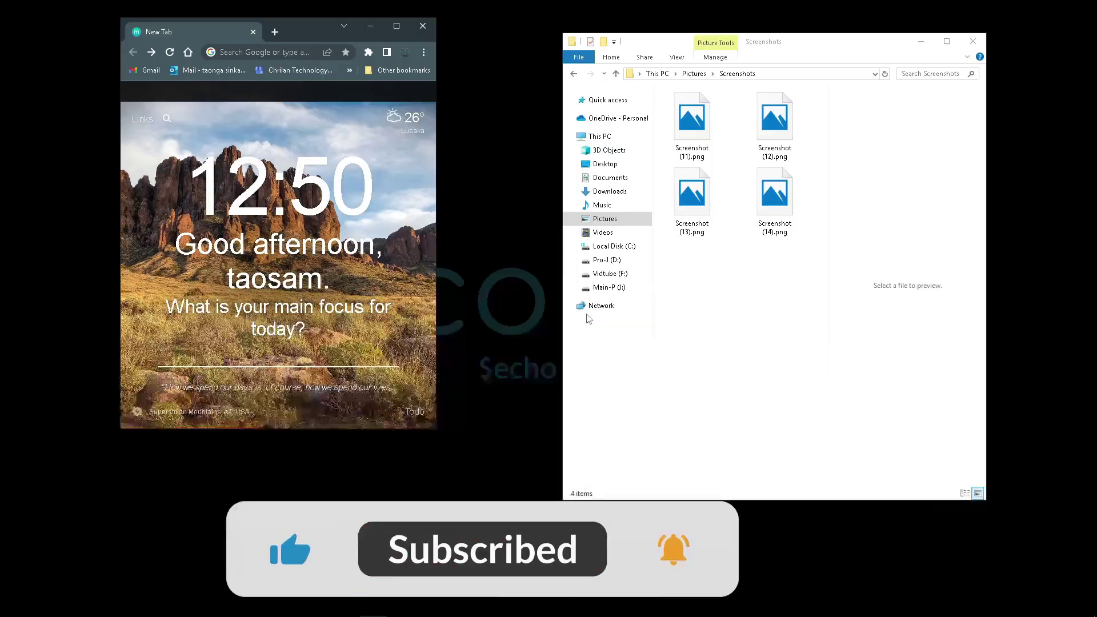